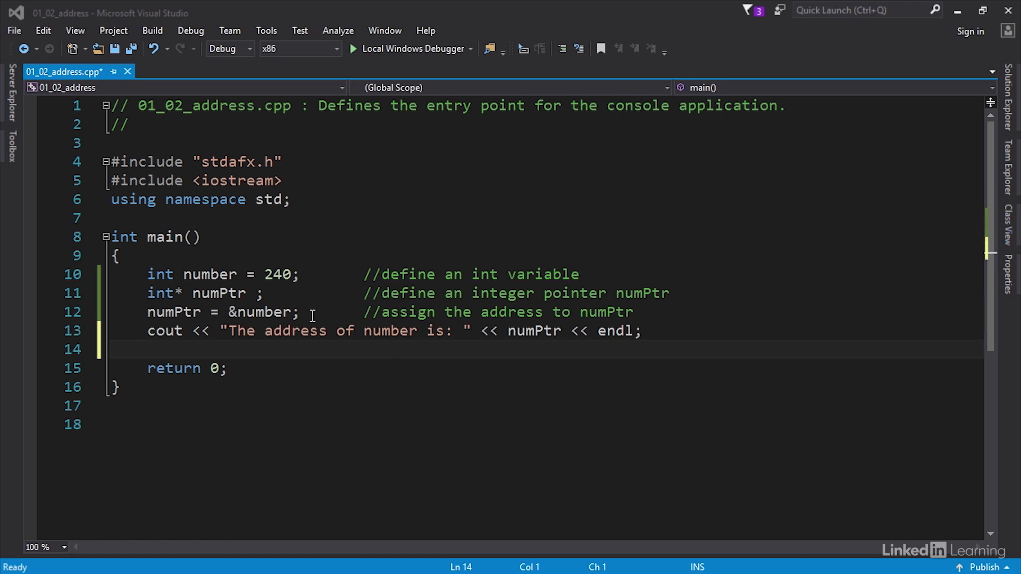
left_click(183, 293)
key("Left")
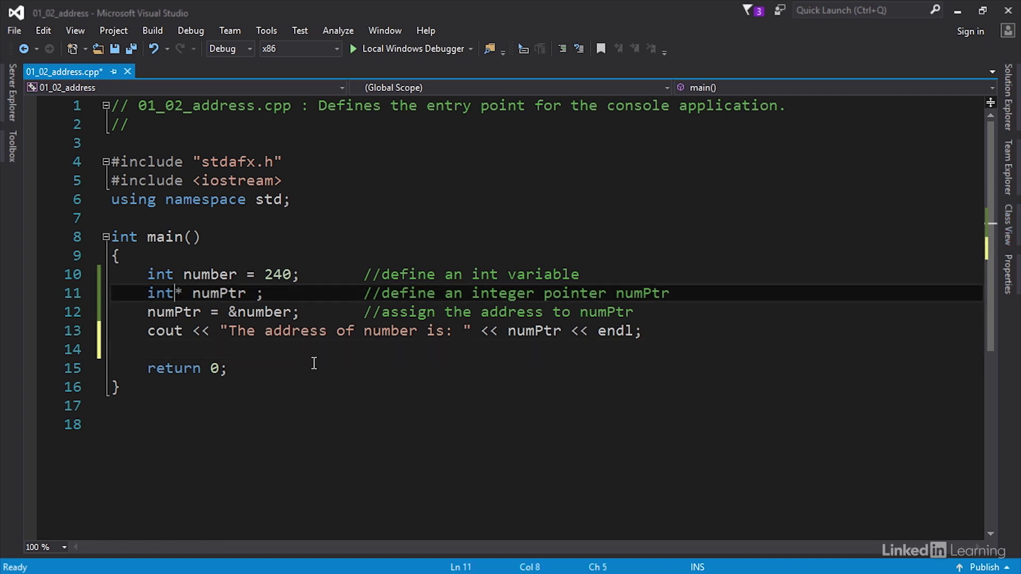
key("Right")
key("Right")
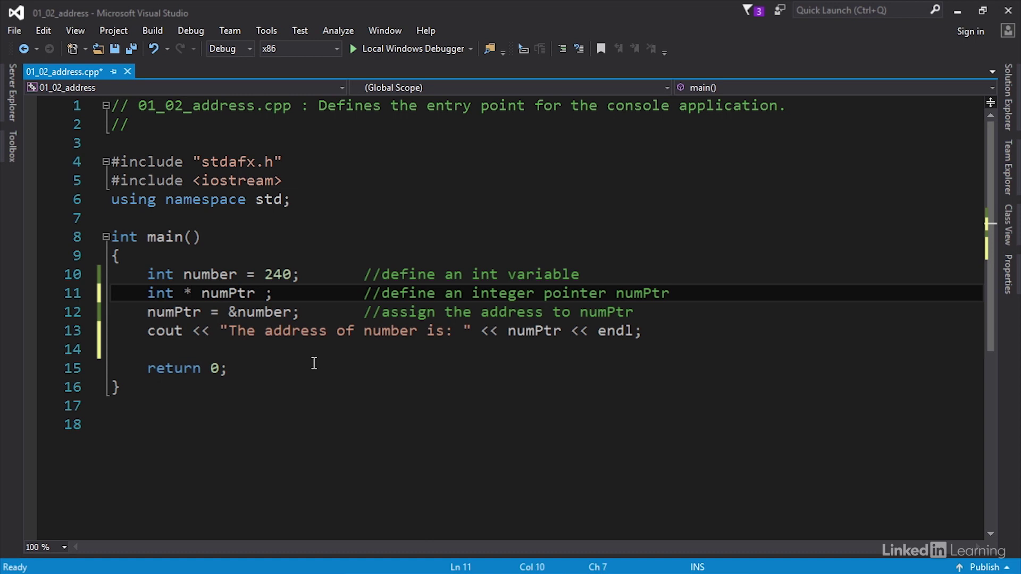
key("BackSpace")
left_click(614, 405)
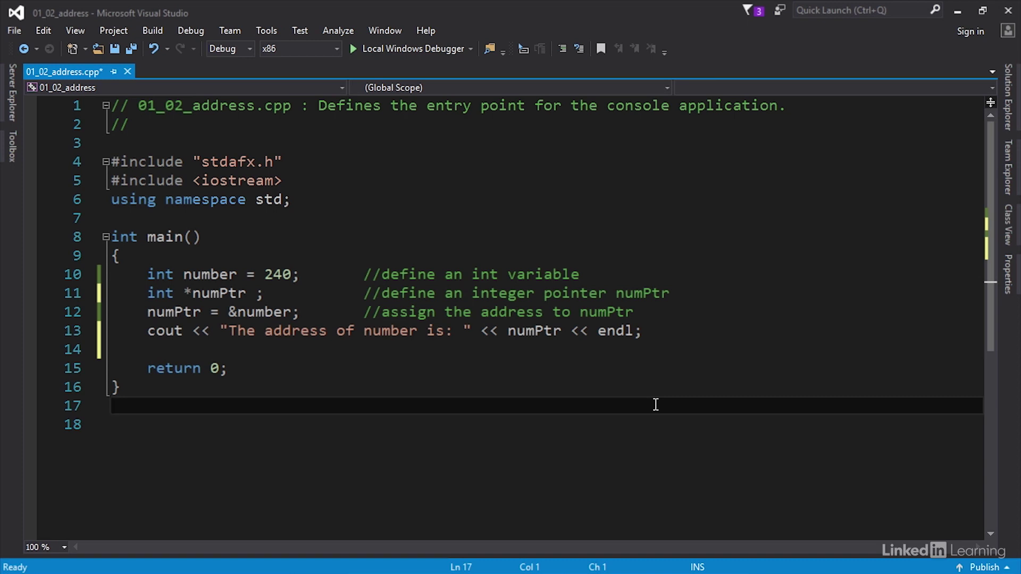
left_click(185, 294)
key("BackSpace")
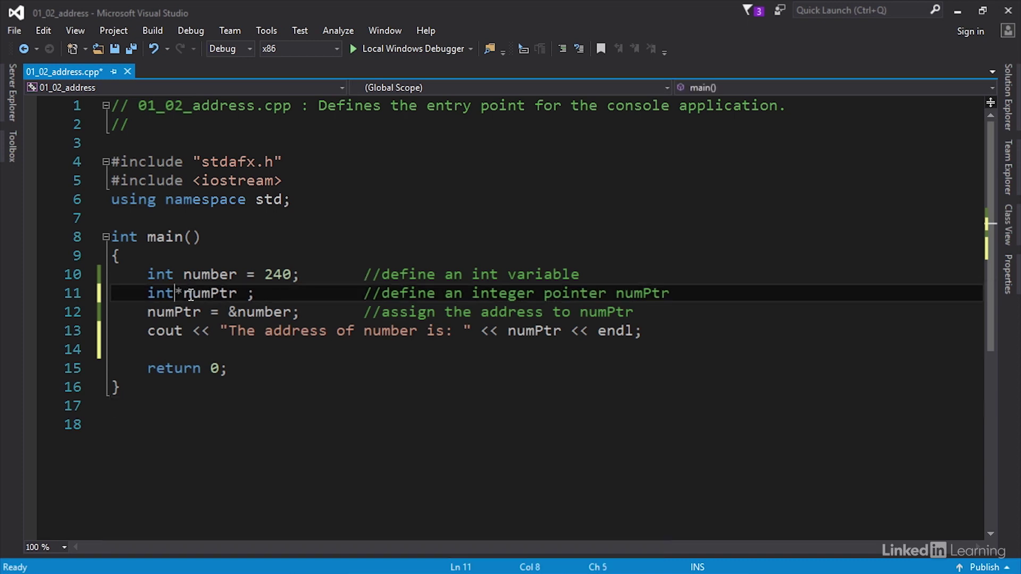
key("Right")
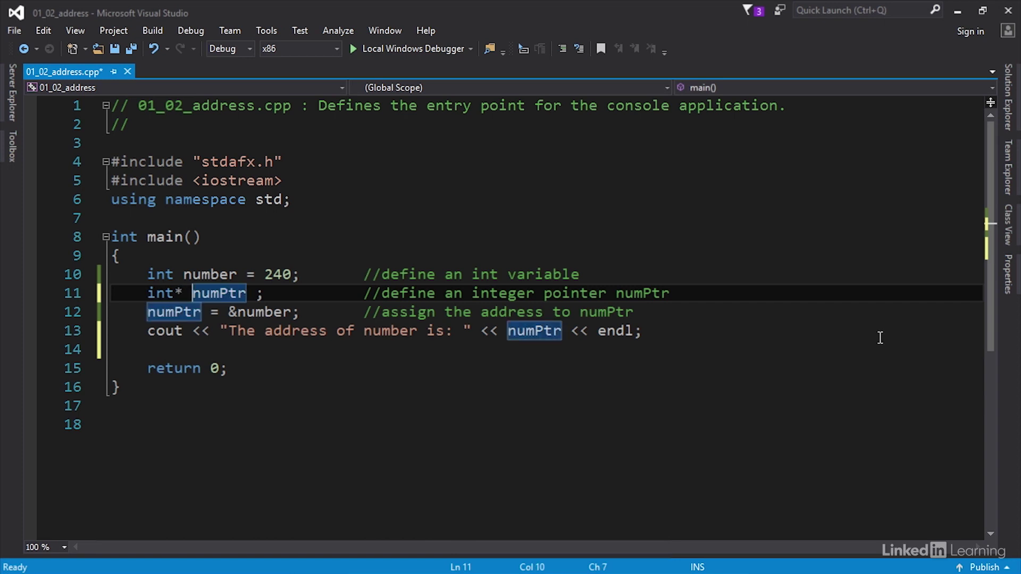
left_click(852, 298)
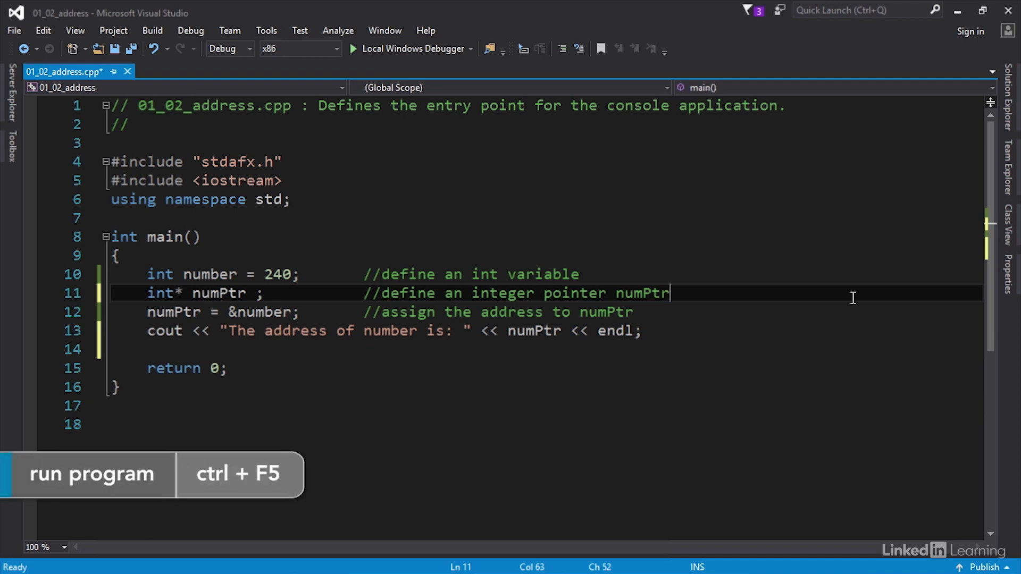
Step: Build and run the address program, which prints number's address as 00FEF8F8
key("ctrl+F5")
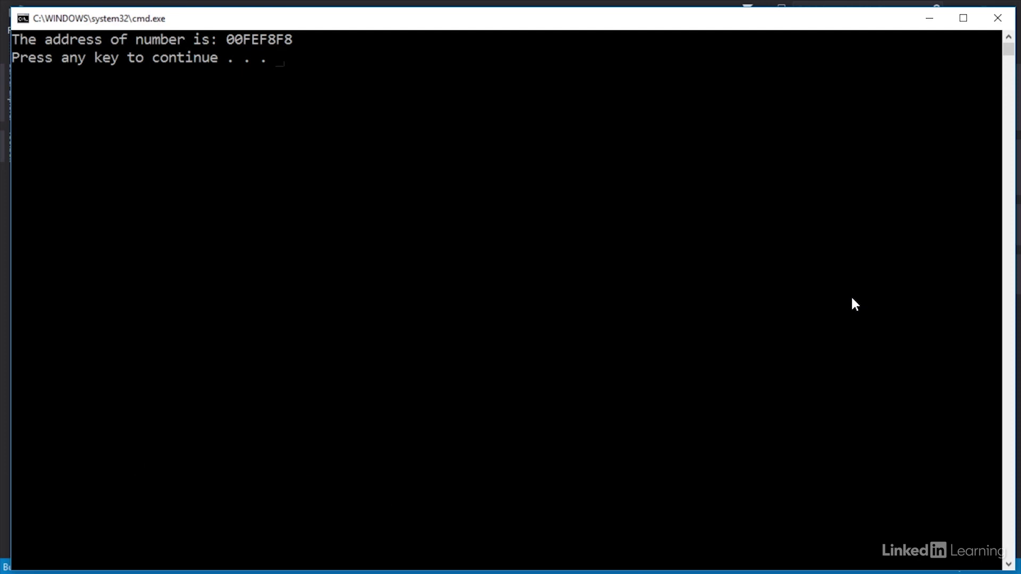
Step: Close the console window showing the address and return to the editor
left_click(996, 18)
left_click(990, 13)
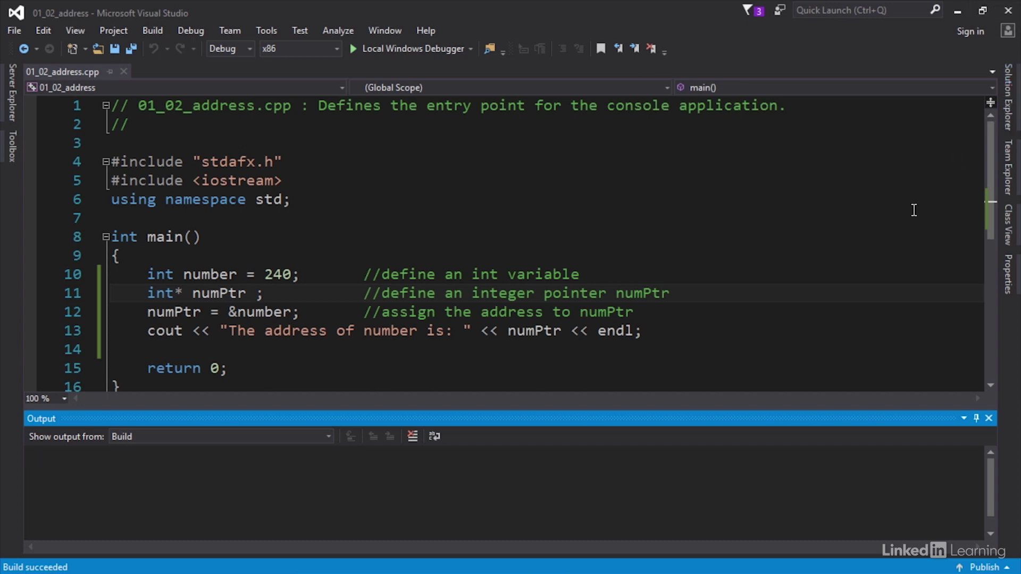
Step: Add double number2 = 13.5 and numPtr = &number2, flagged as an int-pointer mismatch, and select both lines
left_click(735, 324)
key("Return")
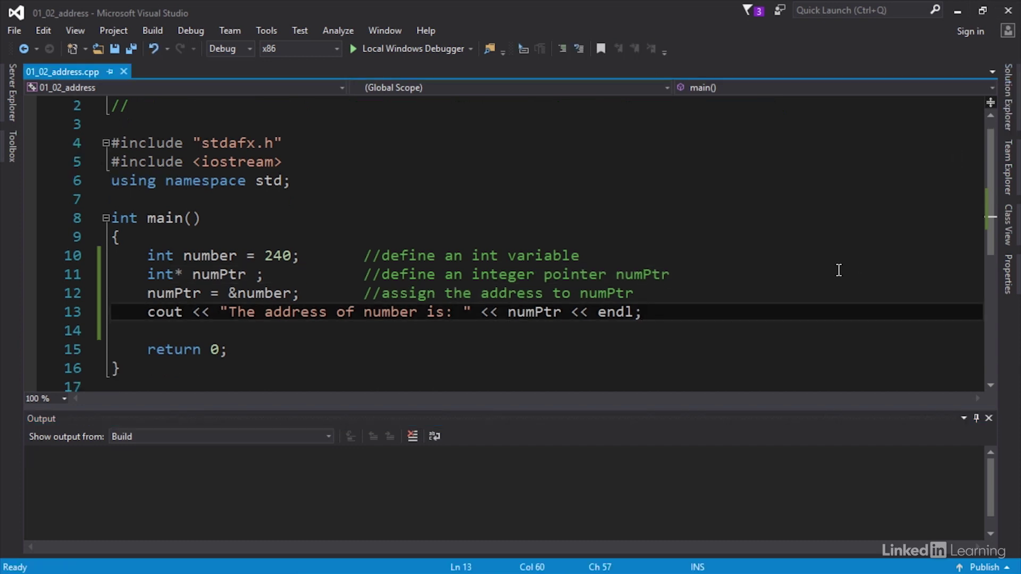
key("Return")
type("double ")
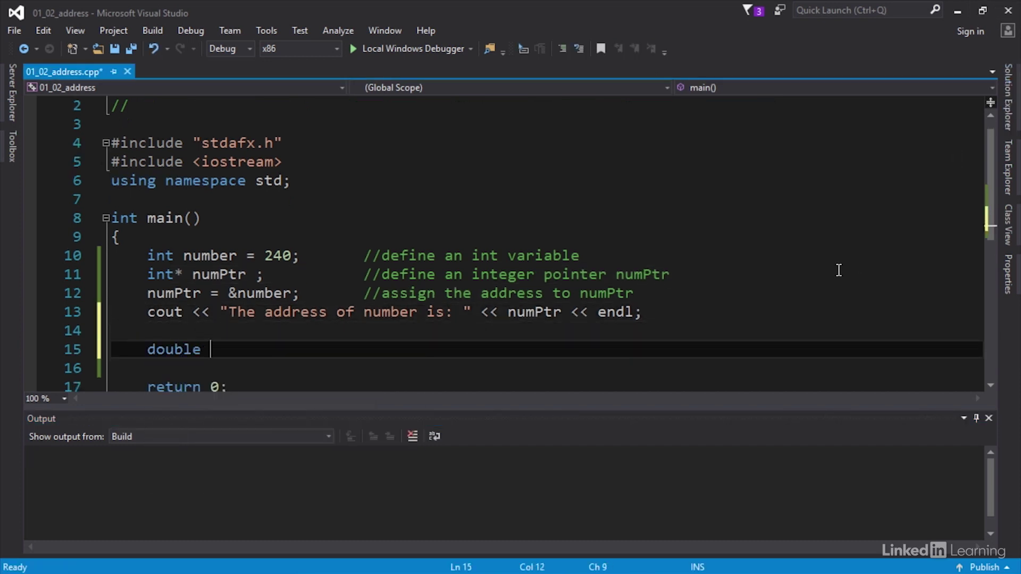
type("number2 = ")
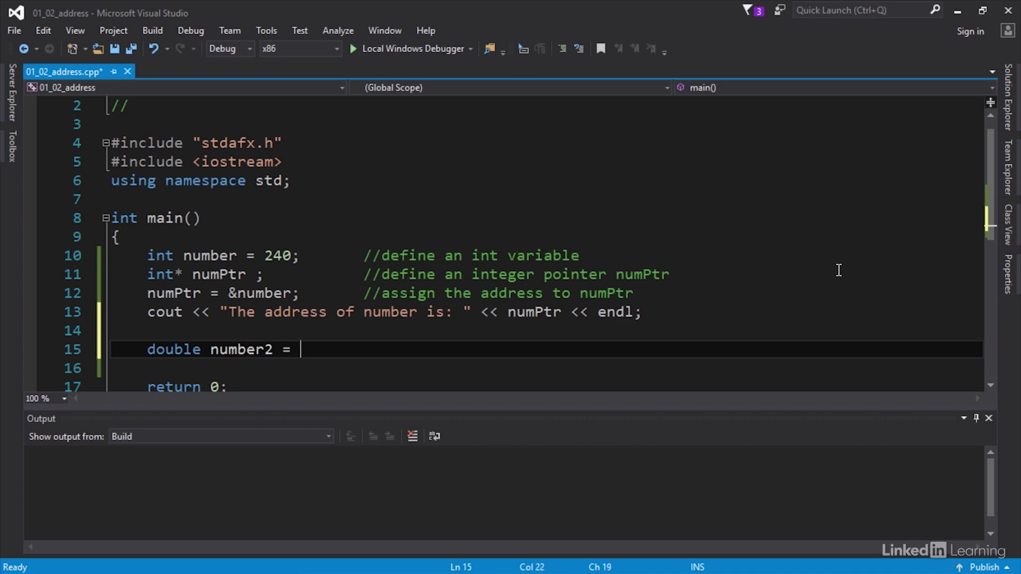
type("13.5;")
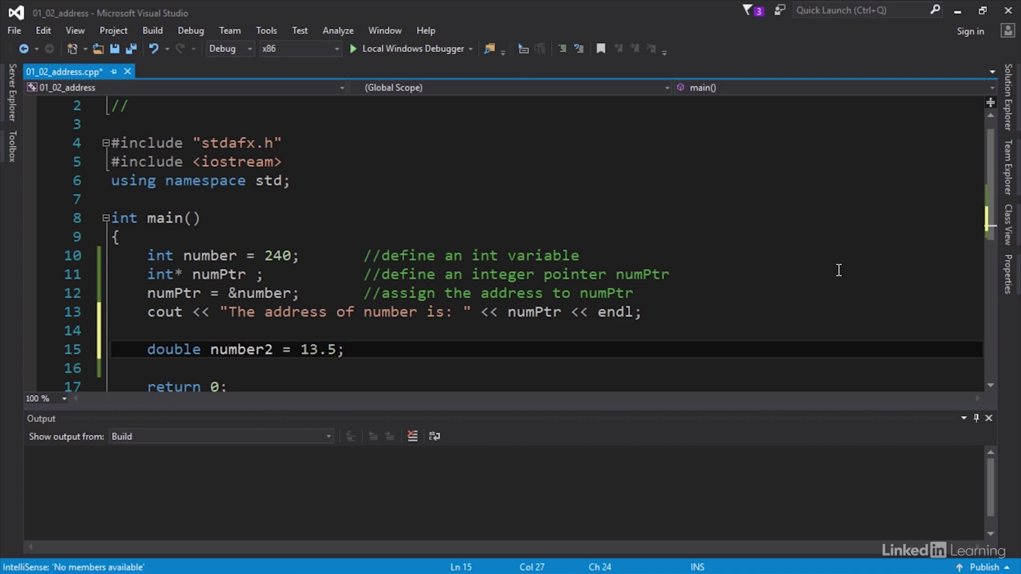
key("Down")
type("num")
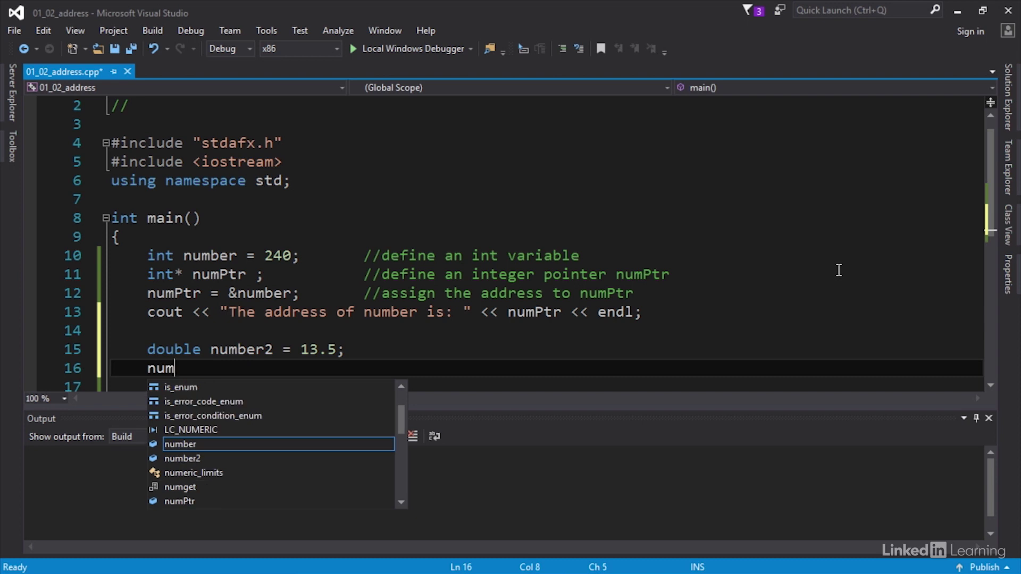
type("Ptr = ")
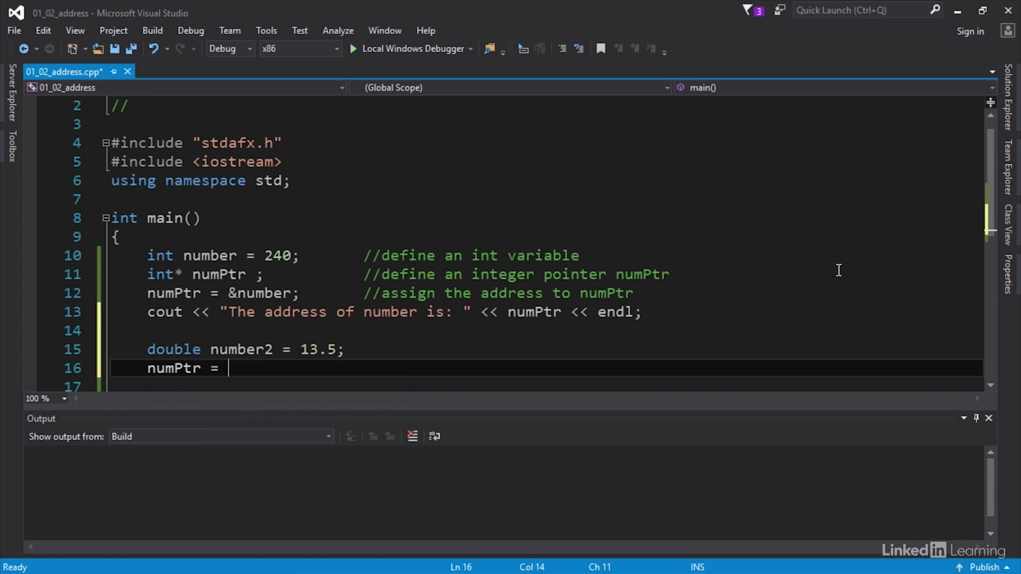
type("&")
type("number2")
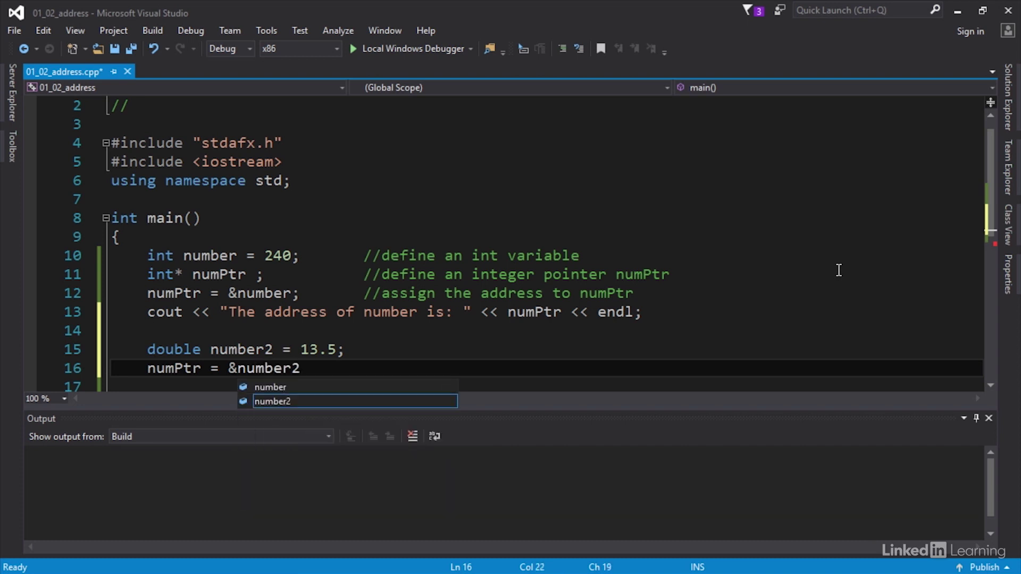
type(";")
scroll(832, 277, "down", 1)
scroll(831, 277, "down", 1)
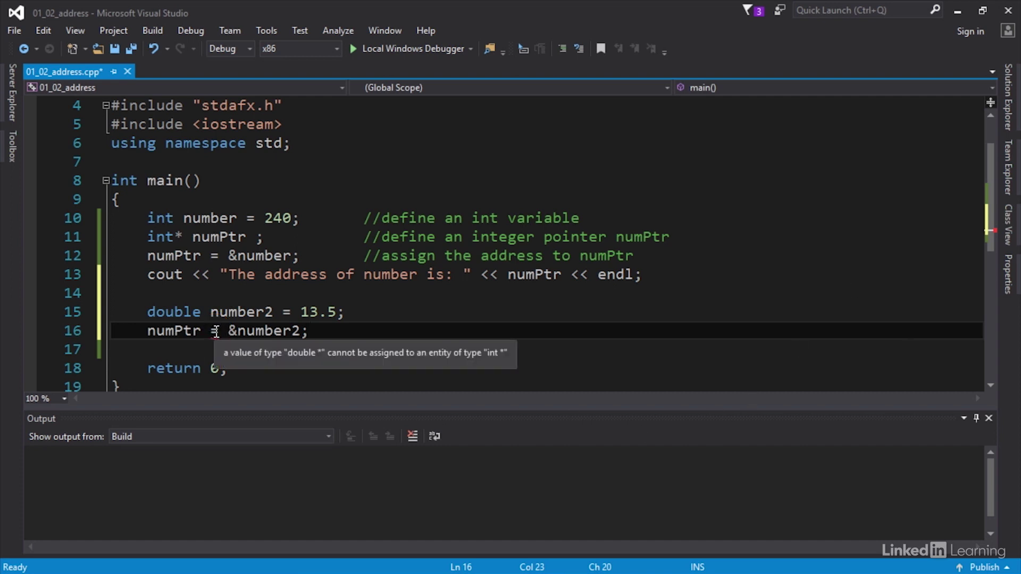
mouse_move(214, 331)
left_click_drag(310, 330, 123, 309)
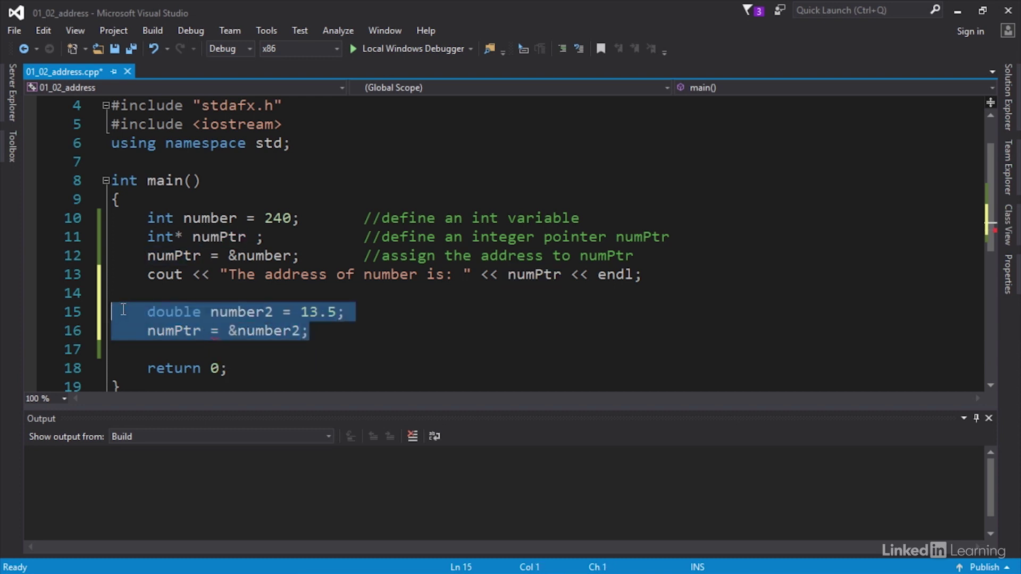
Step: Delete the double declaration and assignment lines before switching to 01_03 memory.cpp
key("BackSpace")
key("BackSpace")
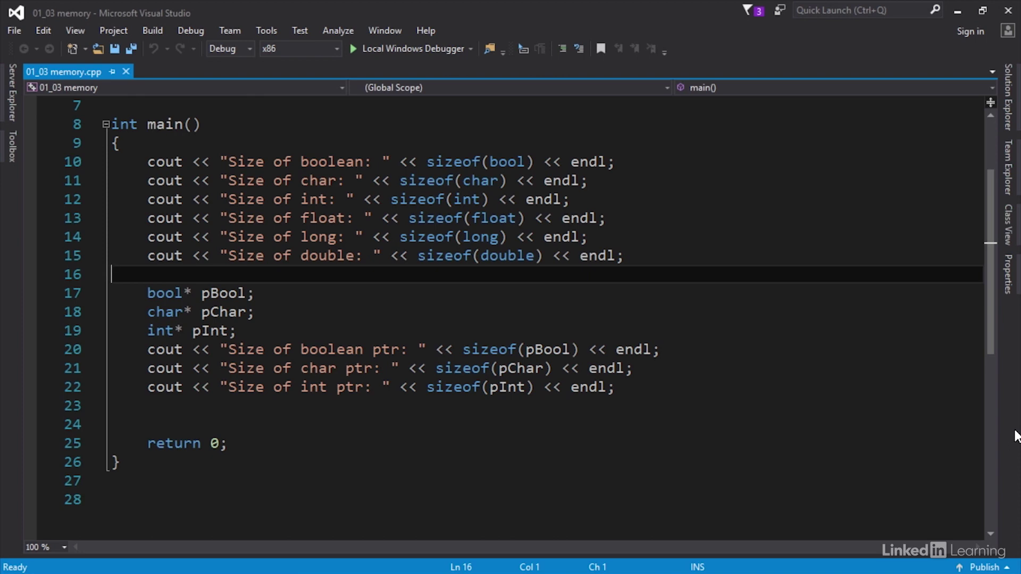
Step: Run the sizeof program (sizes 1, 1, 4, 4, 4, 8 and 4-byte pointers), then dismiss the console and Output pane
key("ctrl+F5")
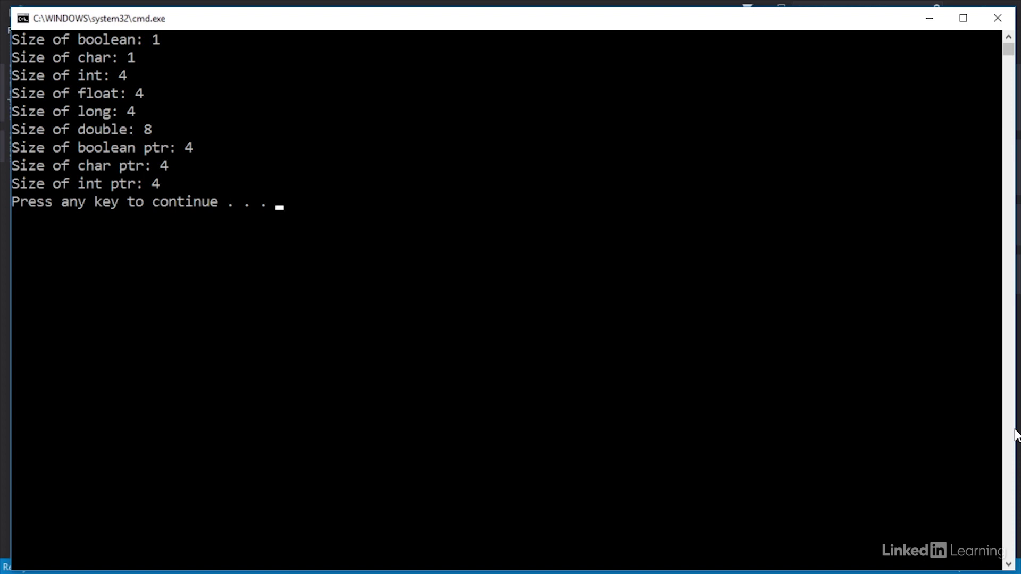
key("Return")
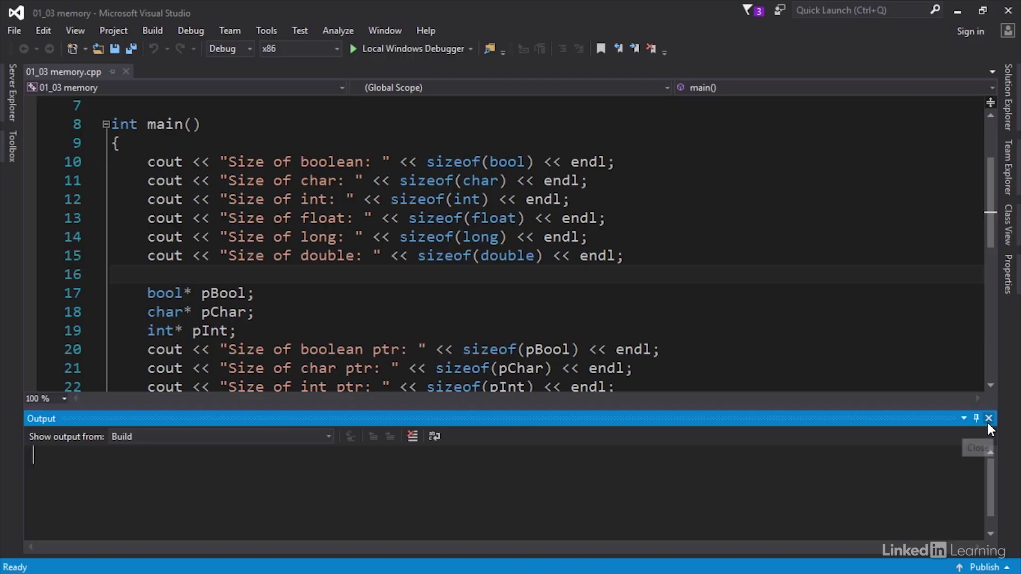
left_click(987, 423)
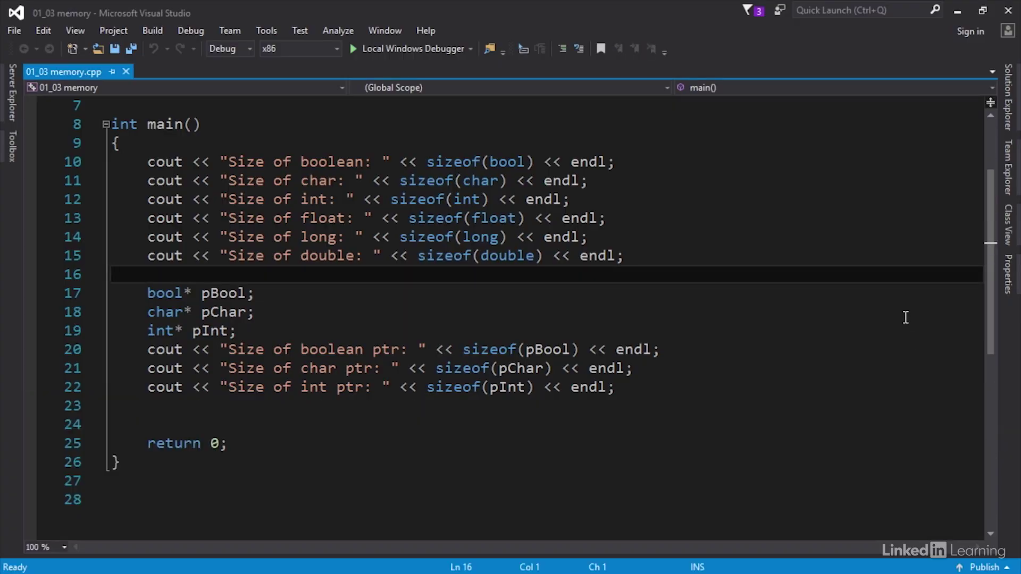